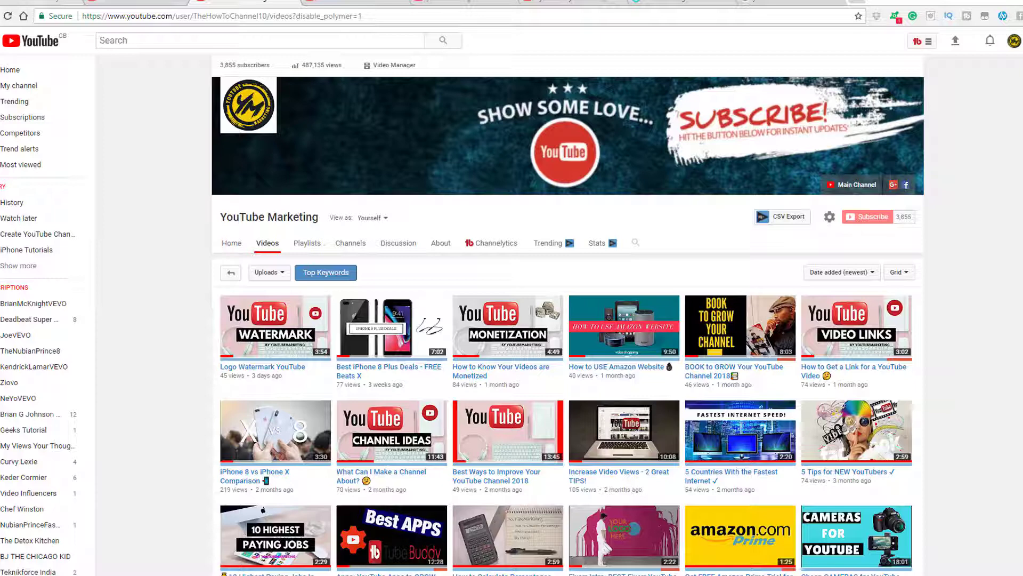
Switch to the Canva design dashboard to start a new YouTube Channel Art design
left_click(675, 4)
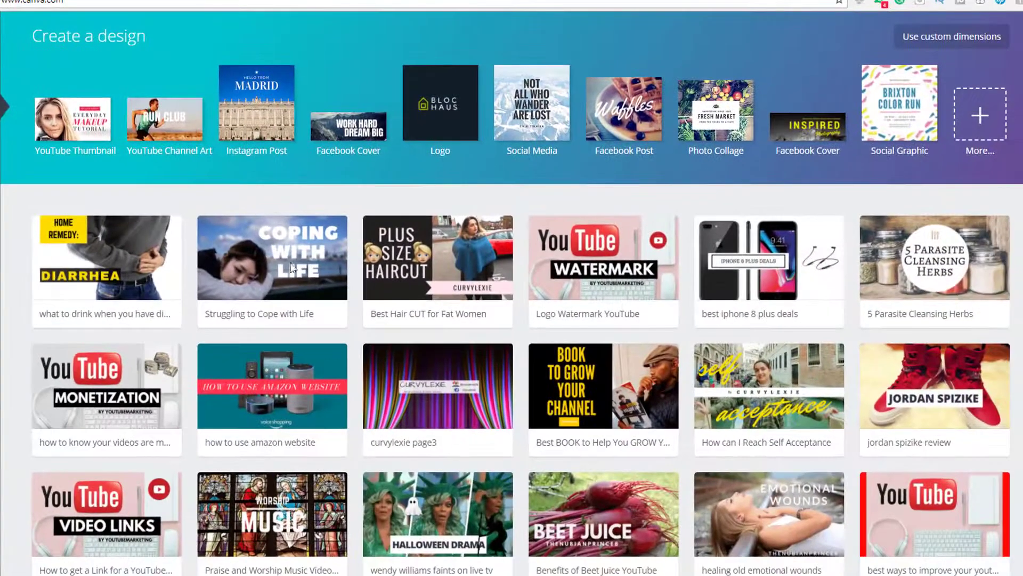
scroll(511, 296, "down", 5)
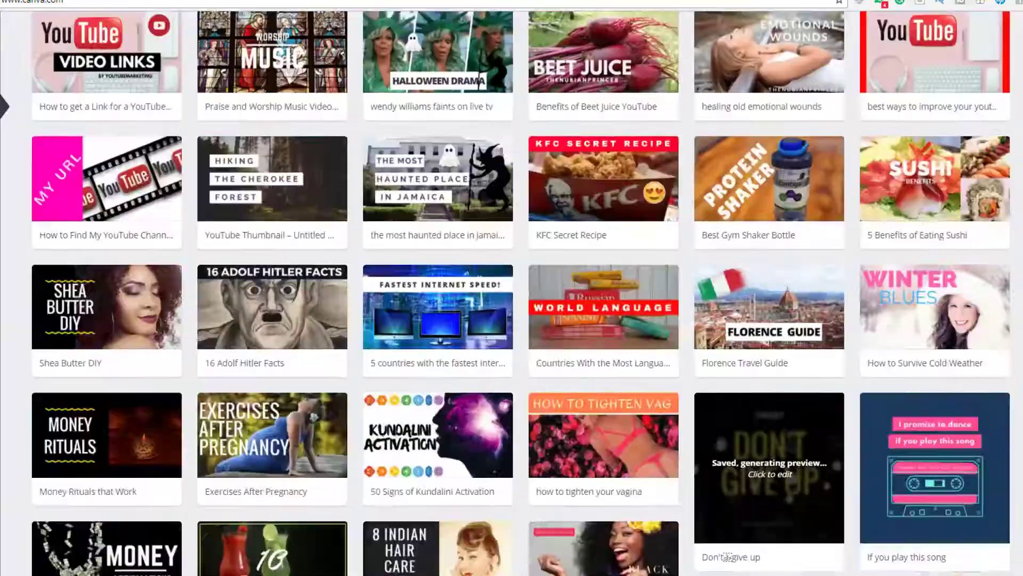
scroll(512, 297, "down", 5)
scroll(512, 296, "down", 4)
scroll(512, 296, "down", 3)
scroll(511, 296, "down", 3)
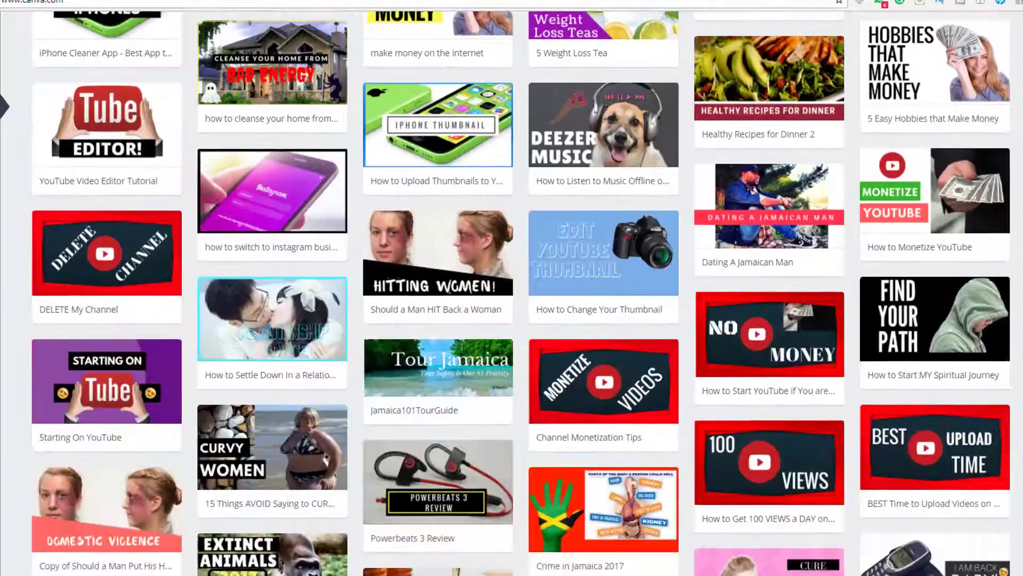
scroll(511, 296, "down", 2)
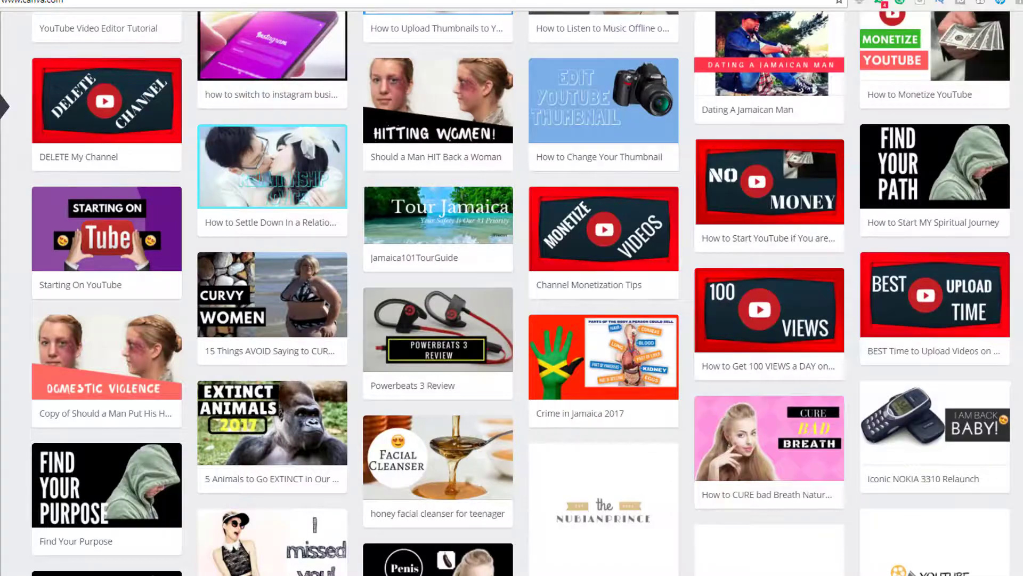
scroll(999, 72, "up", 5)
scroll(1000, 72, "up", 5)
scroll(999, 72, "up", 5)
scroll(1002, 79, "up", 3)
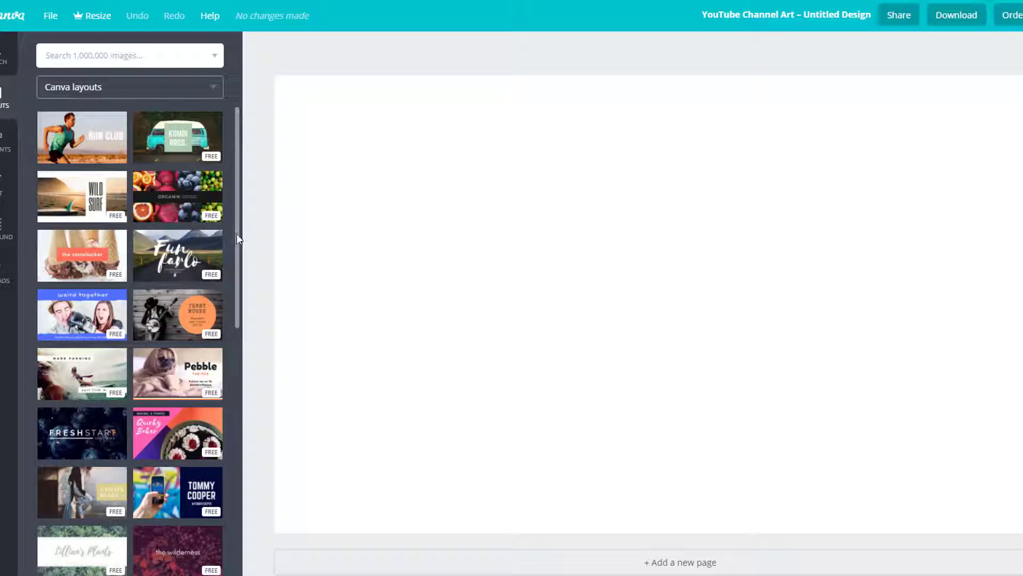
mouse_move(237, 237)
left_mouse_down()
mouse_move(239, 454)
mouse_move(255, 422)
left_mouse_up()
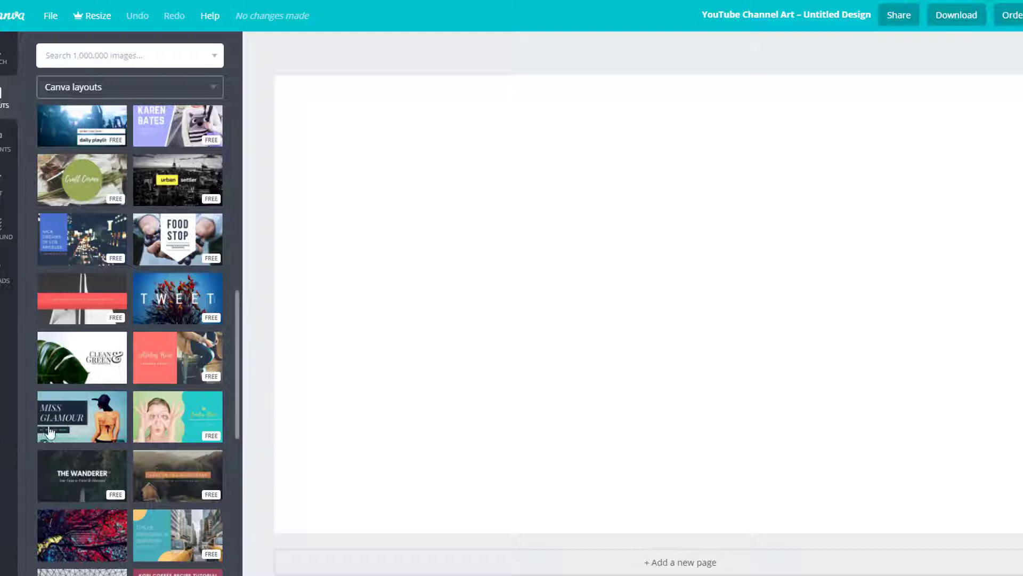
Apply the Miss Glamour – Beauty + Wellness layout to the channel art
left_click(83, 416)
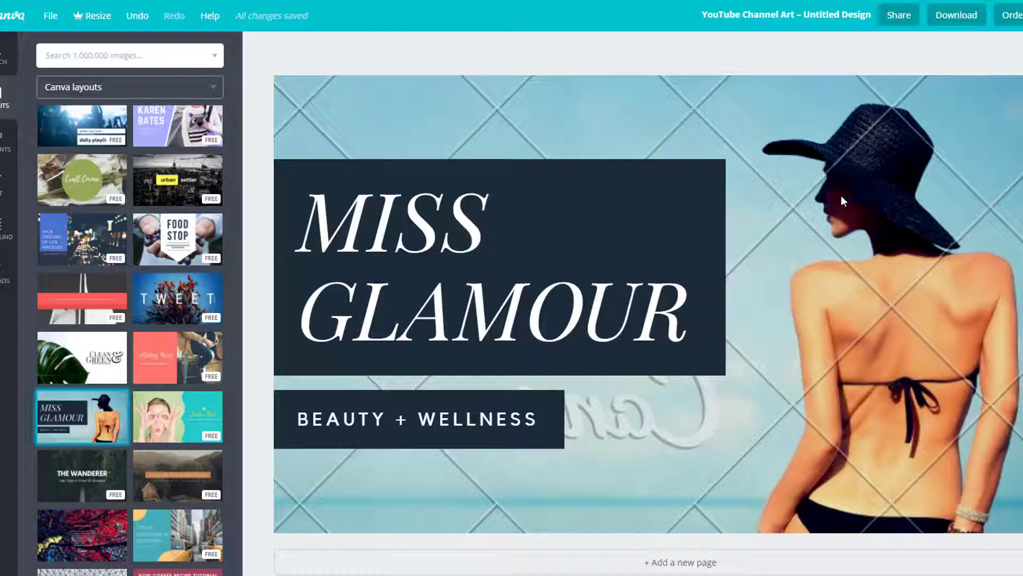
left_click(883, 202)
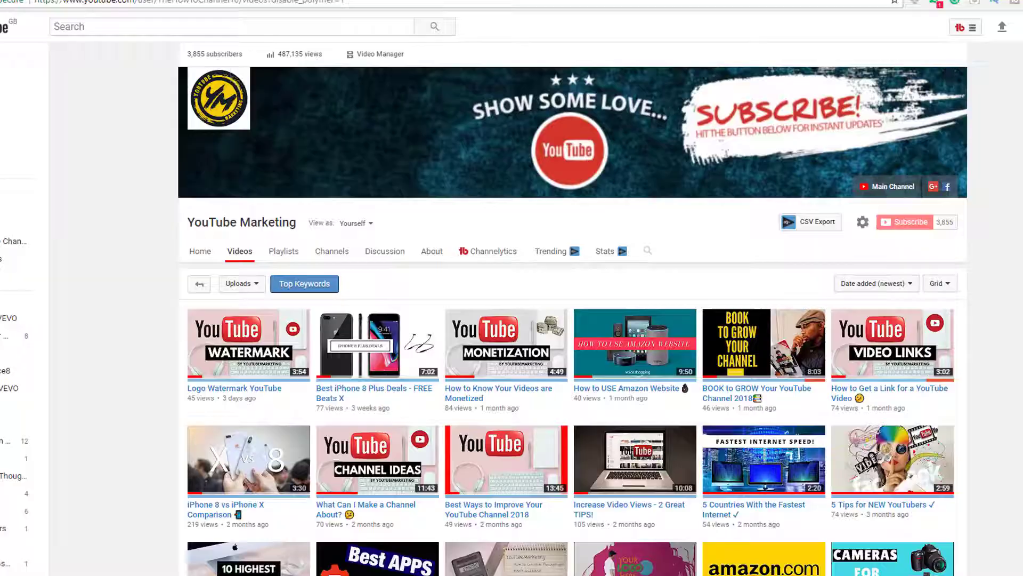
key("alt+Left")
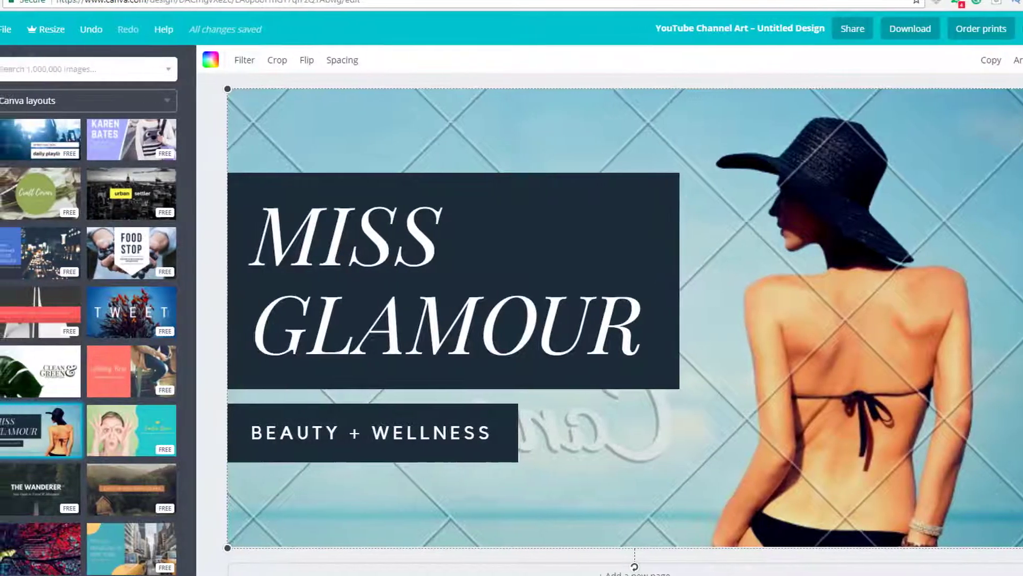
Add the grey safe-area template image from Uploads and stretch it over the whole canvas
left_click(8, 288)
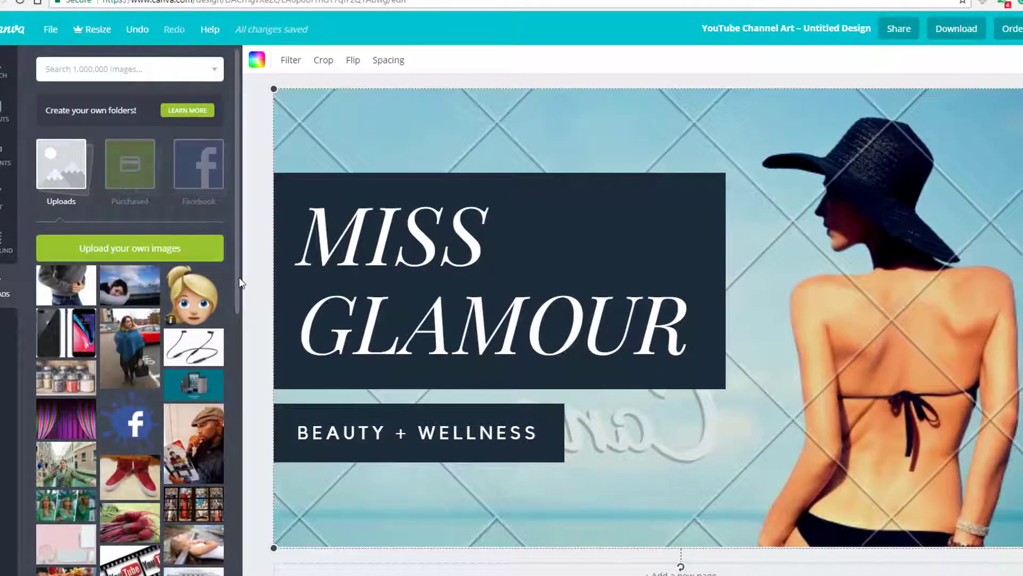
left_click_drag(238, 277, 238, 464)
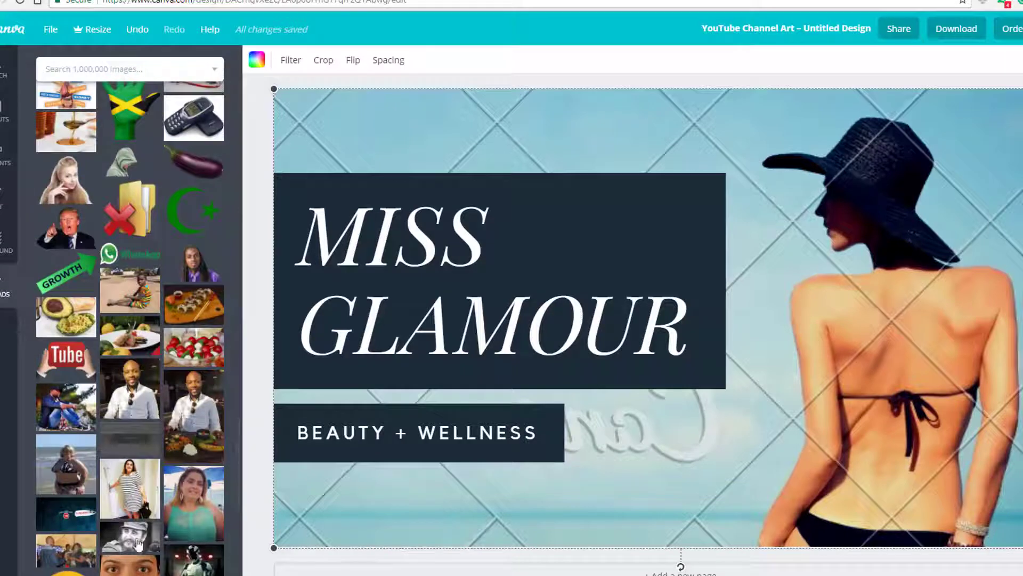
left_click(125, 434)
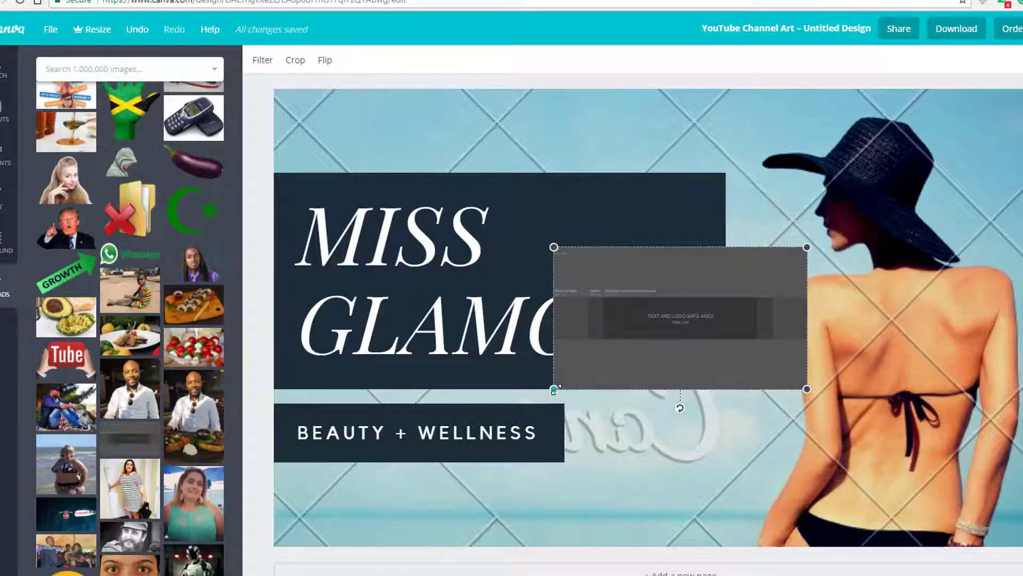
left_click_drag(554, 389, 317, 529)
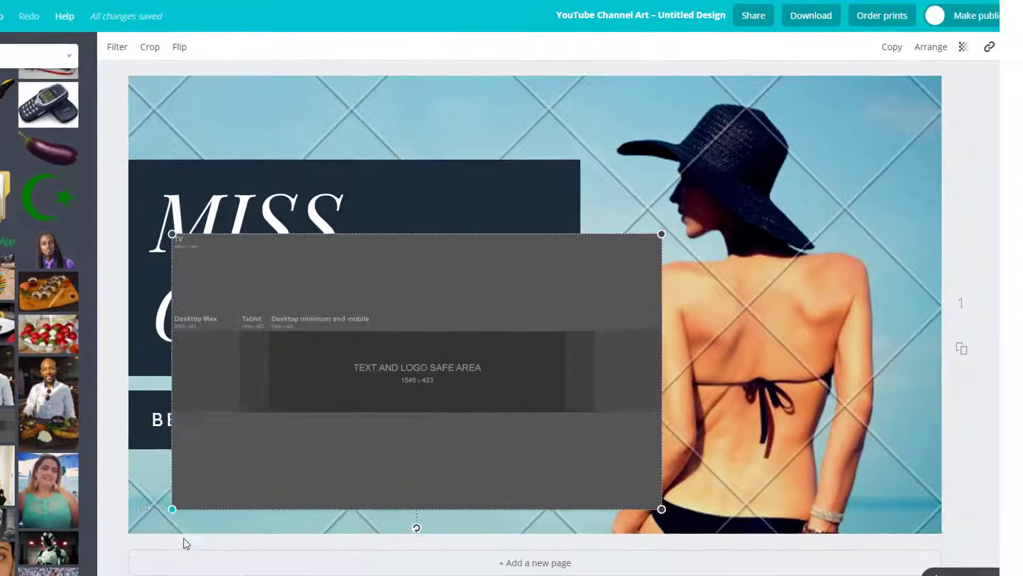
left_click_drag(183, 543, 133, 564)
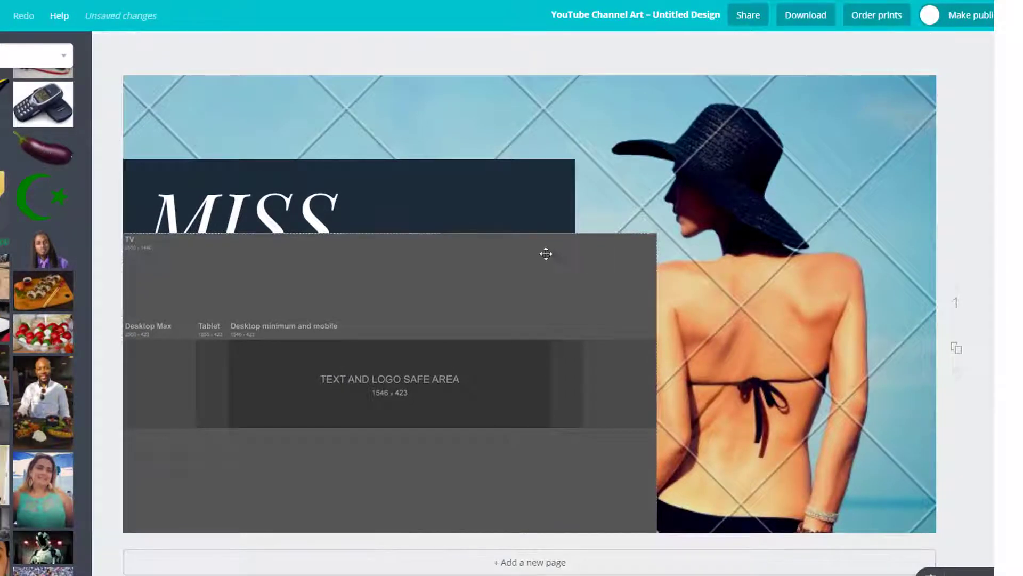
left_click(644, 264)
left_click_drag(654, 230, 971, 131)
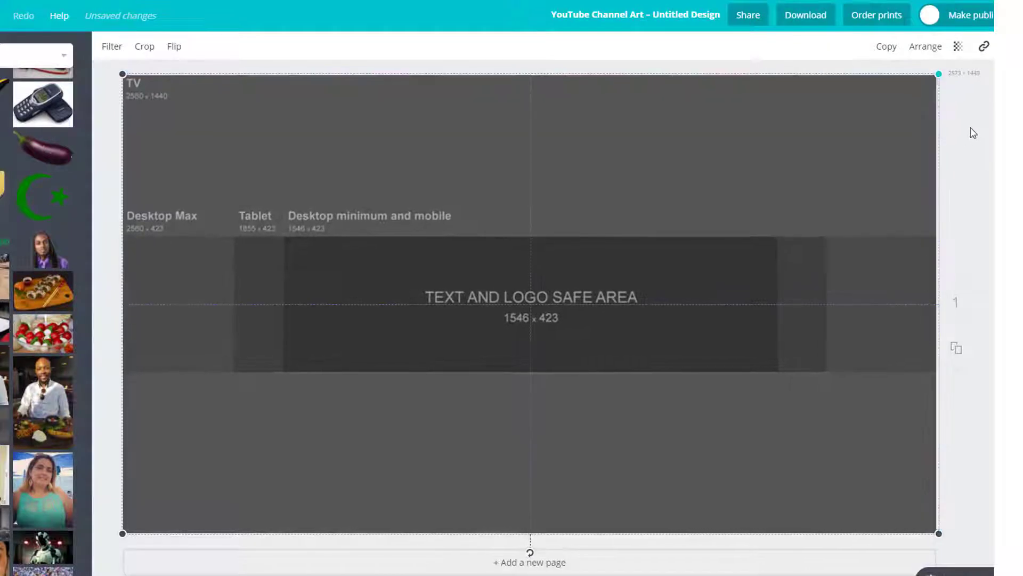
Set the safe-area template overlay's transparency to about 53
left_click(959, 48)
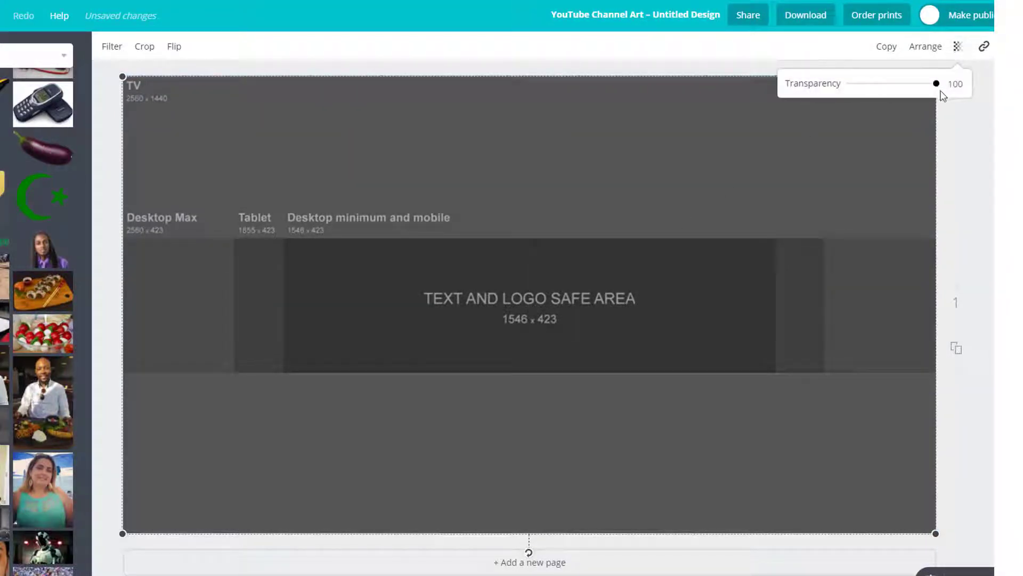
left_click_drag(940, 91, 906, 89)
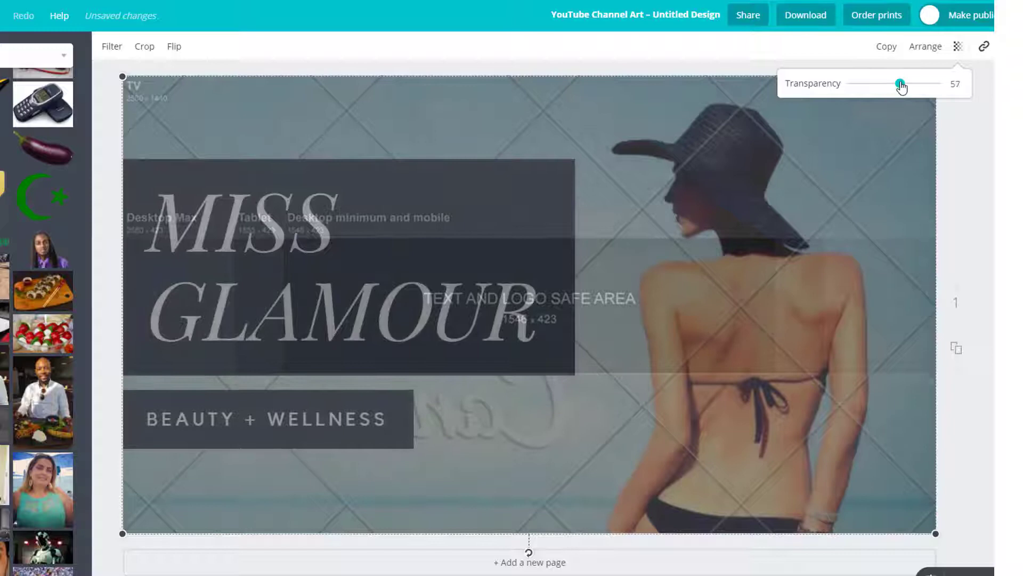
left_click_drag(901, 87, 940, 84)
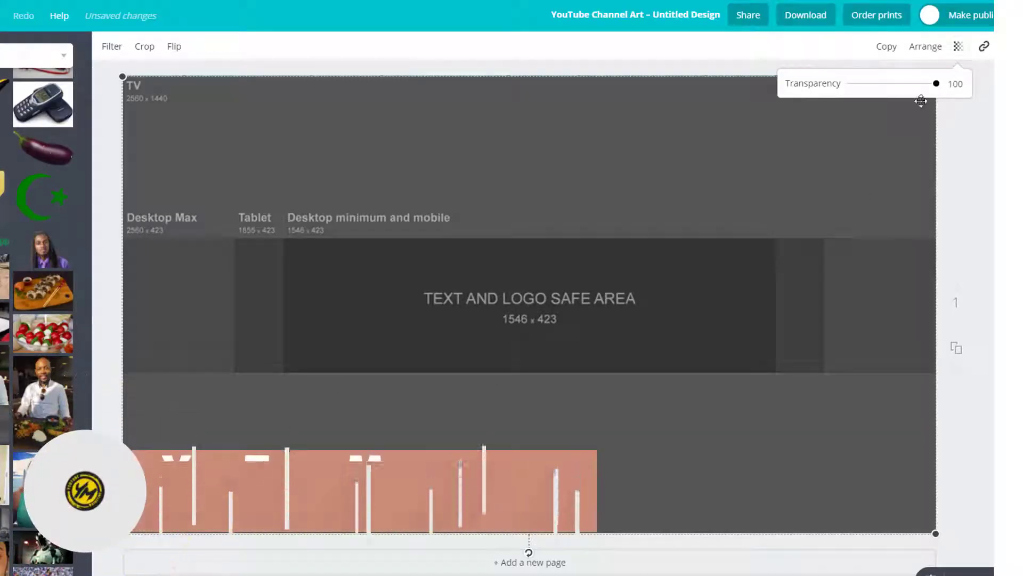
left_click_drag(935, 84, 896, 86)
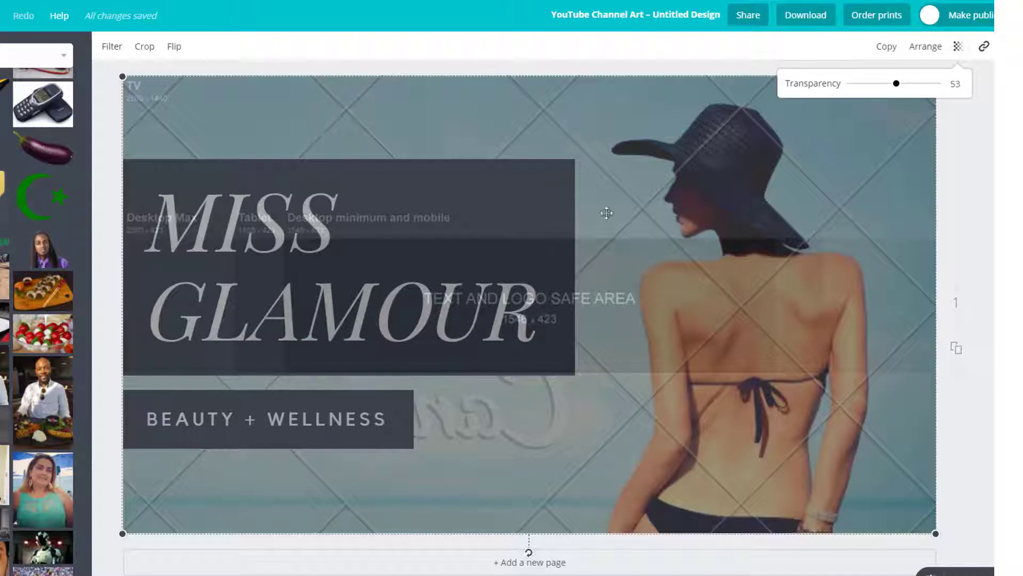
Resize the translucent safe-area overlay, then delete it from the design
left_click(861, 224)
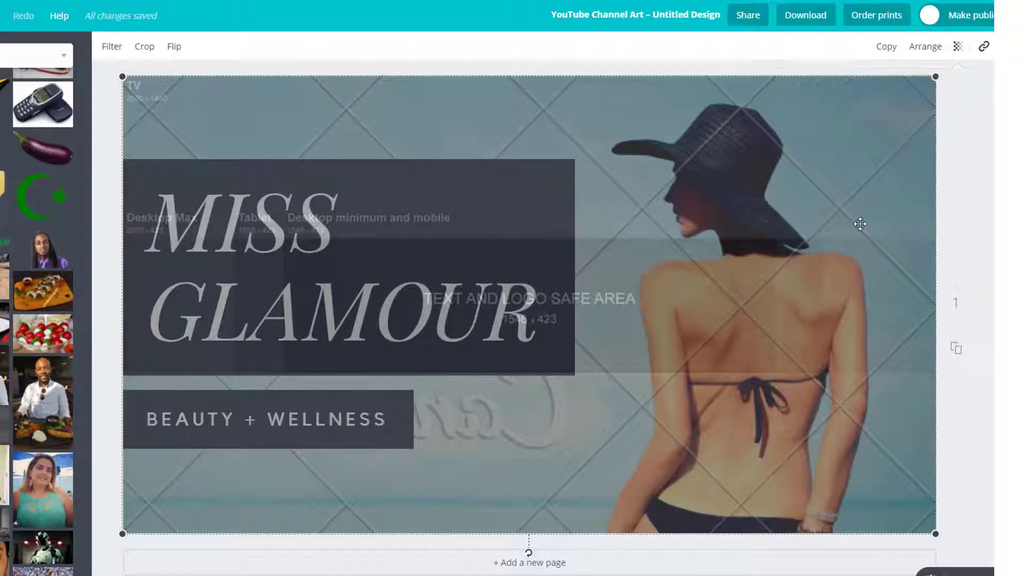
left_click_drag(929, 78, 473, 404)
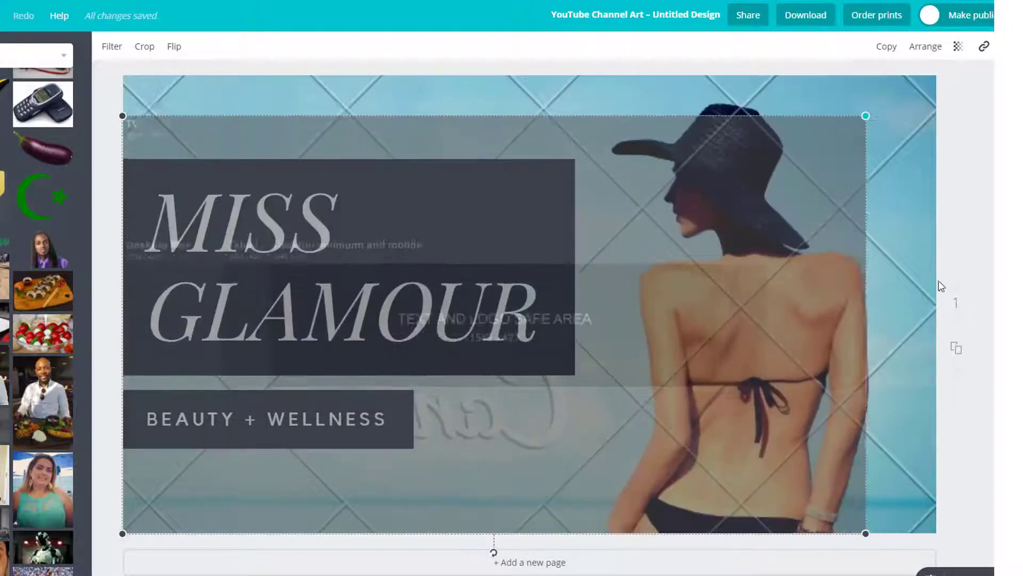
left_click_drag(473, 404, 791, 262)
left_click(675, 290)
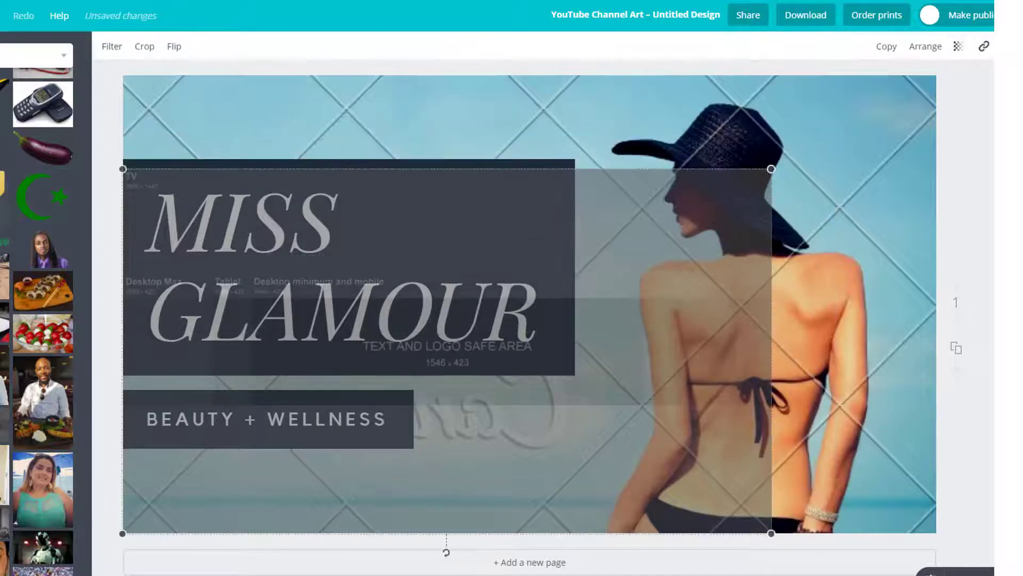
key("Delete")
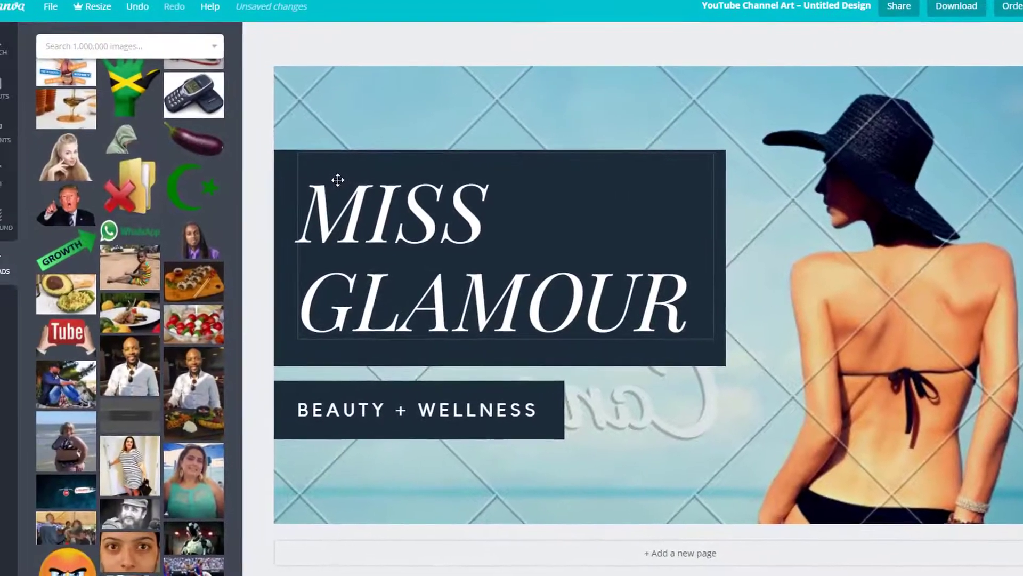
Try the Organik layout, then apply Run Club and select its runner photo
left_click(6, 98)
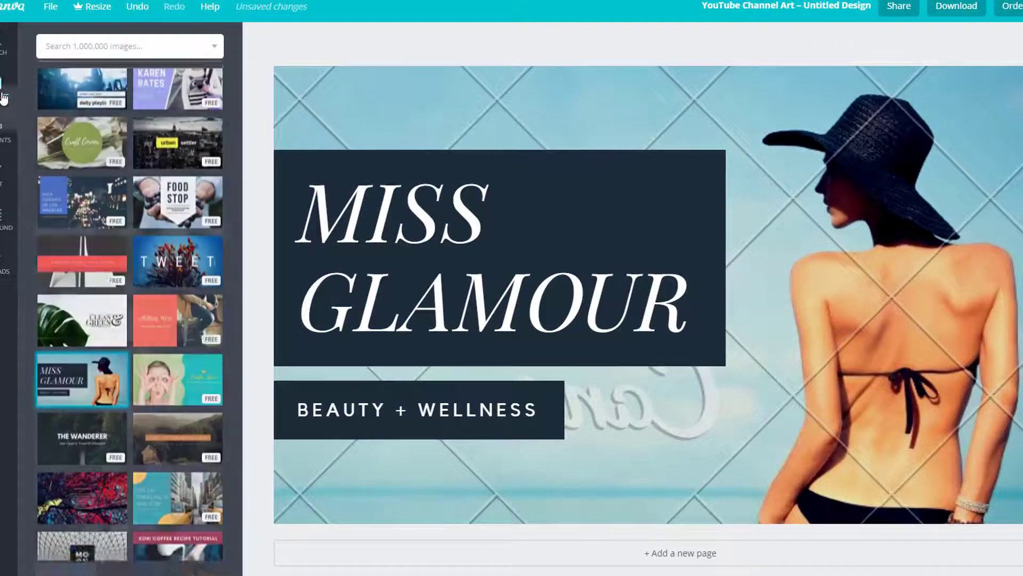
mouse_move(177, 228)
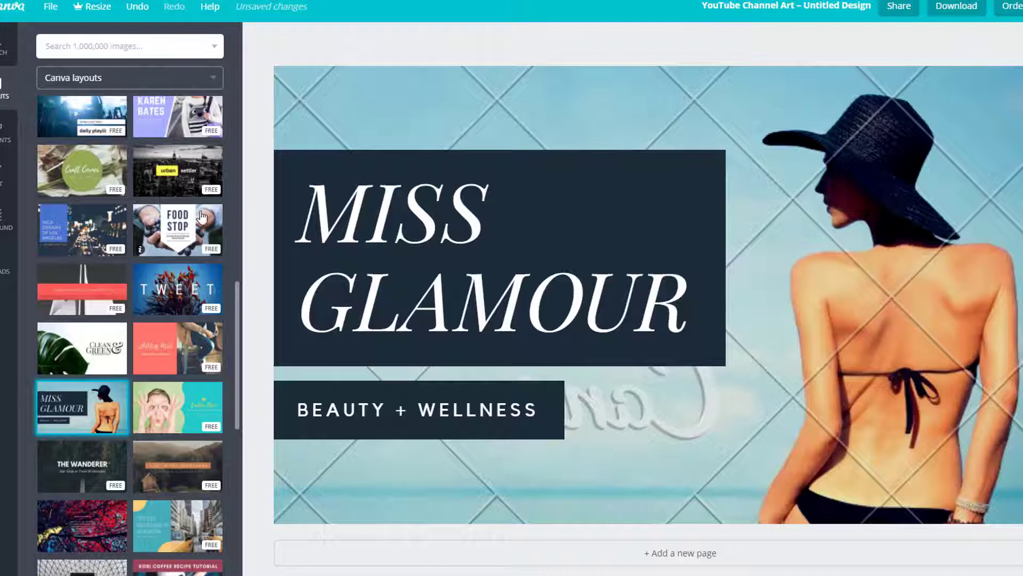
left_click_drag(235, 301, 276, 113)
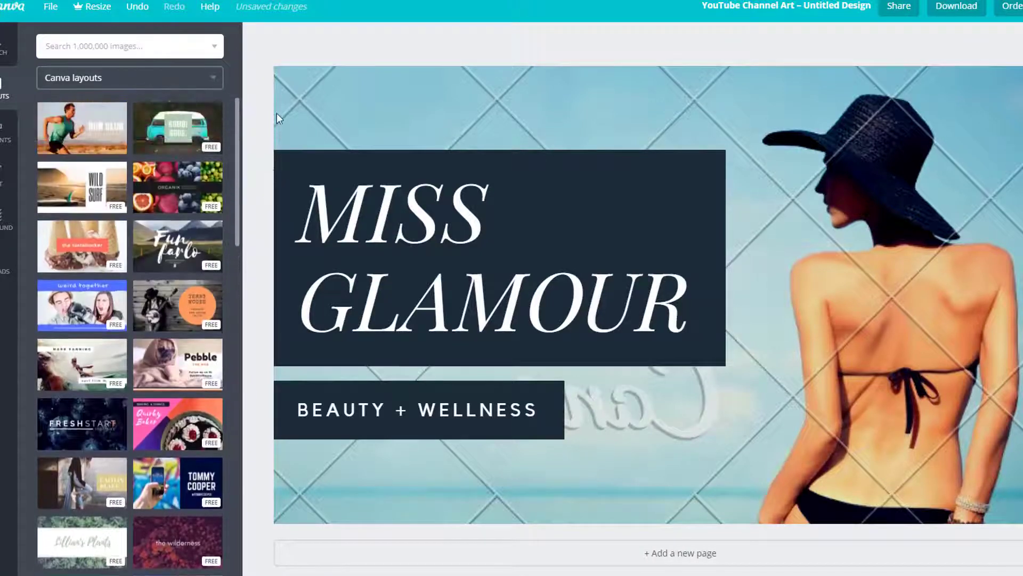
left_click(183, 175)
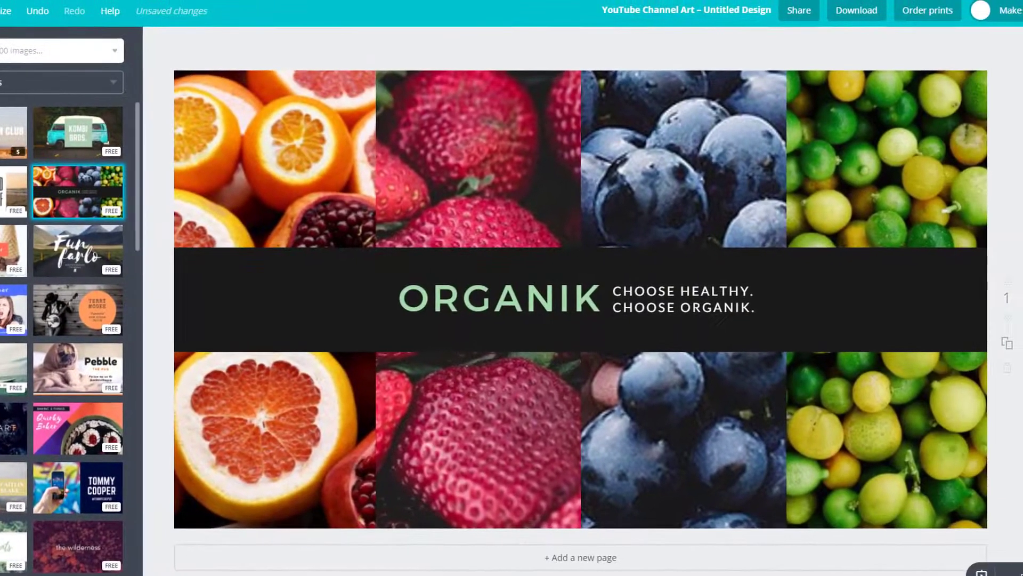
left_click(16, 144)
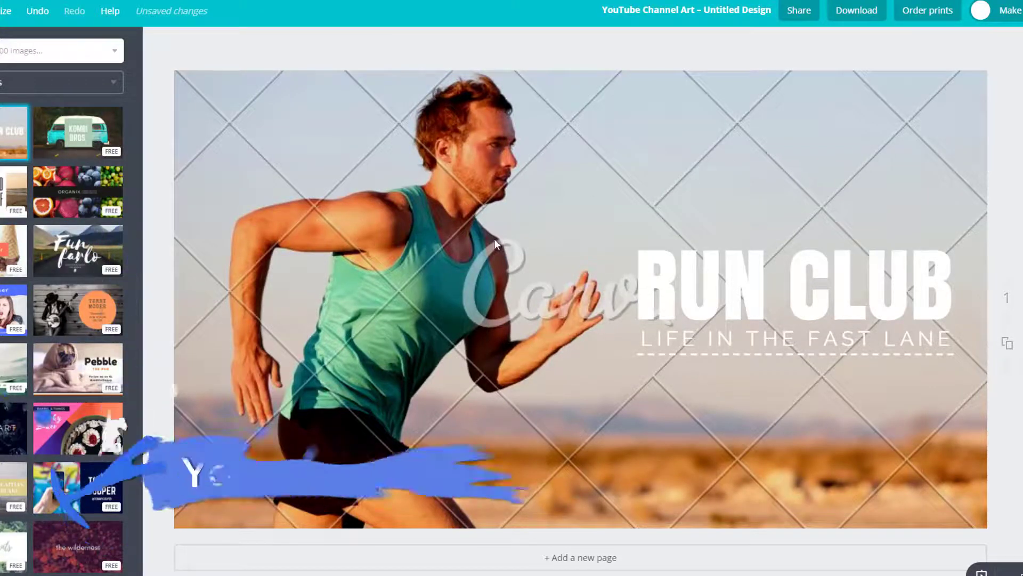
left_click(401, 213)
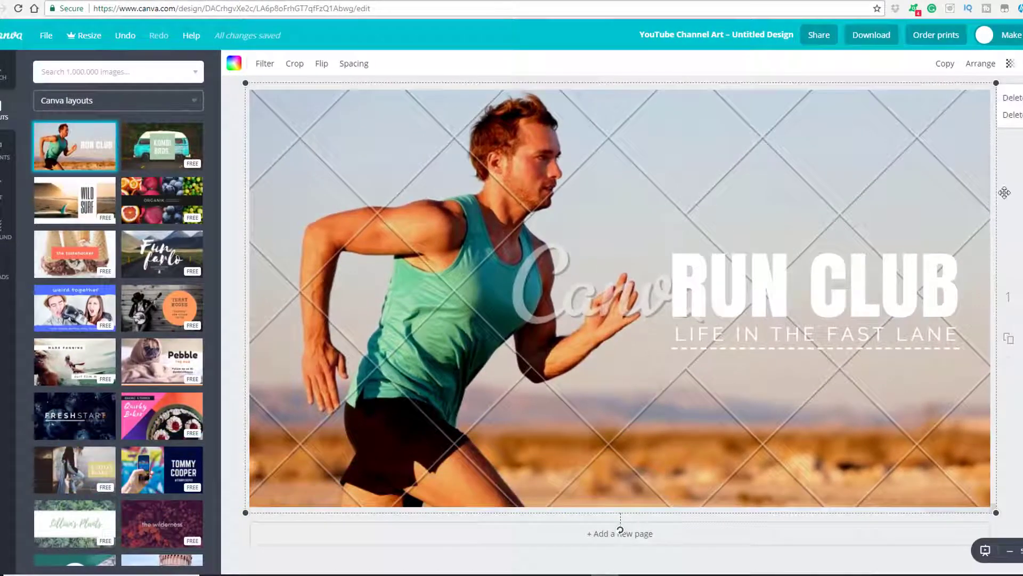
Replace the runner photo with the pointing-man cutout and delete the landscape and RUN CLUB text
key("Delete")
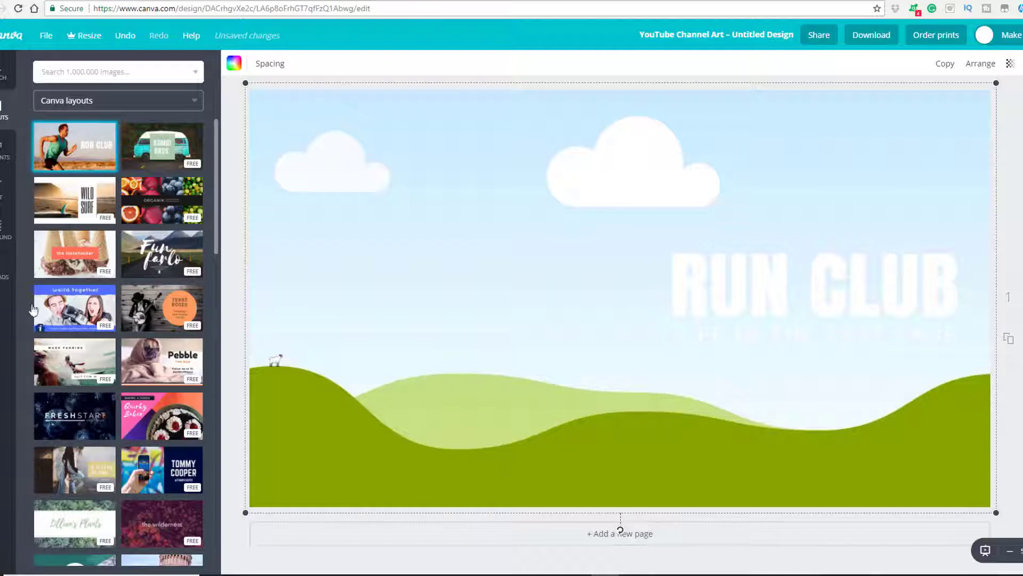
left_click(2, 277)
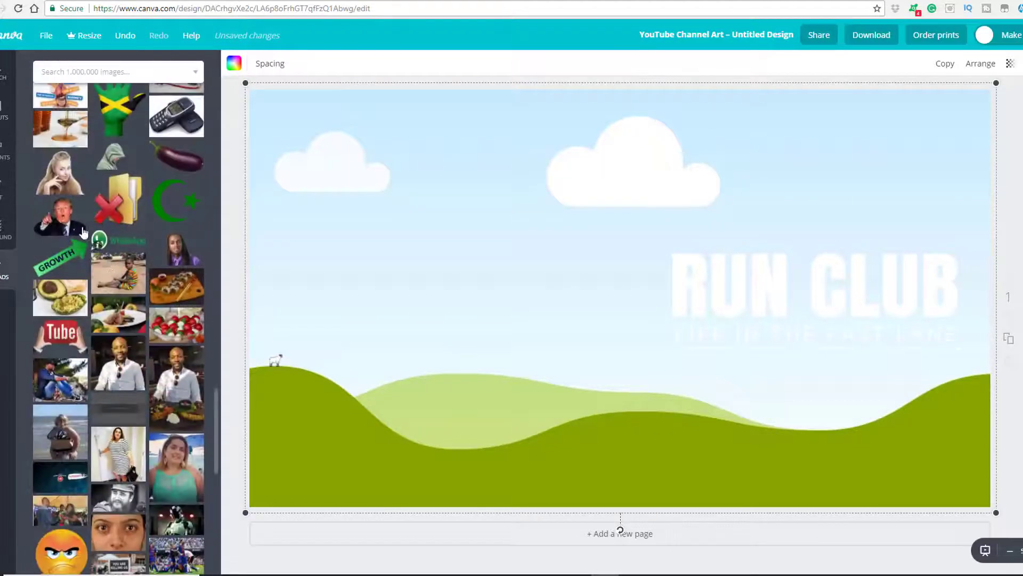
left_click(60, 227)
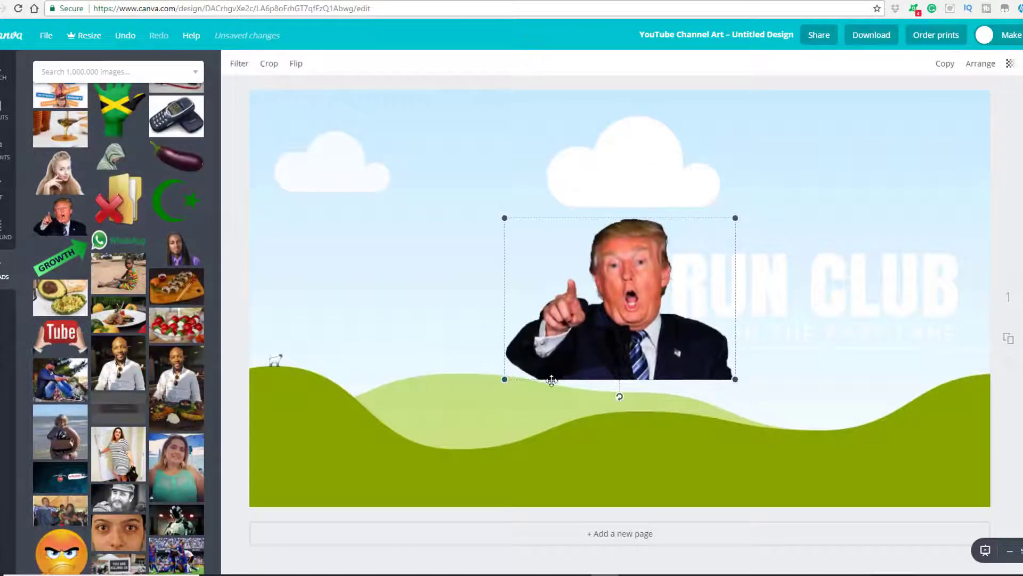
left_click(407, 439)
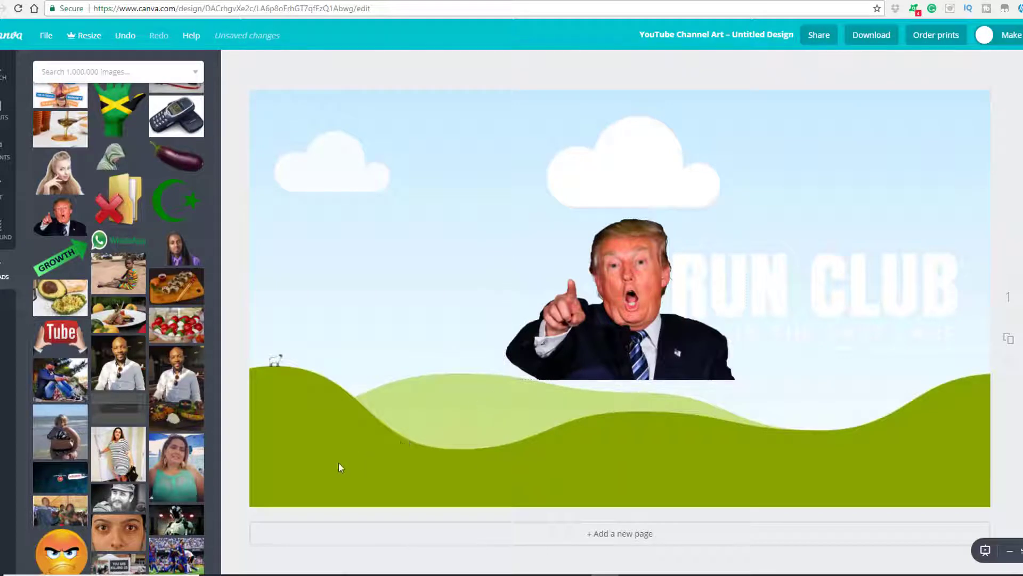
key("Delete")
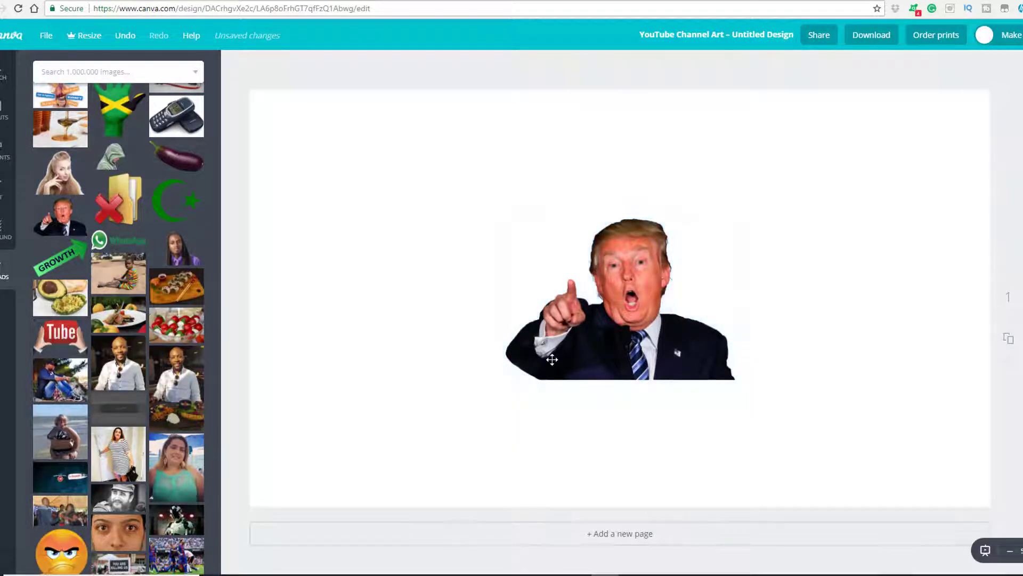
Enlarge the pointing-man portrait and move it to the page's upper left
left_click(547, 358)
left_click_drag(504, 379, 357, 482)
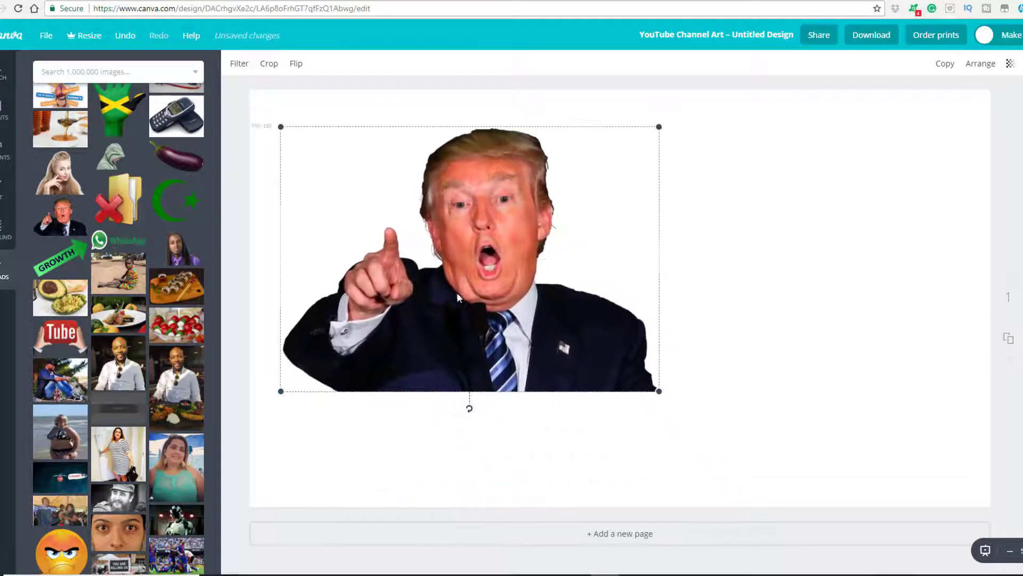
left_click_drag(539, 393, 442, 272)
left_click(694, 437)
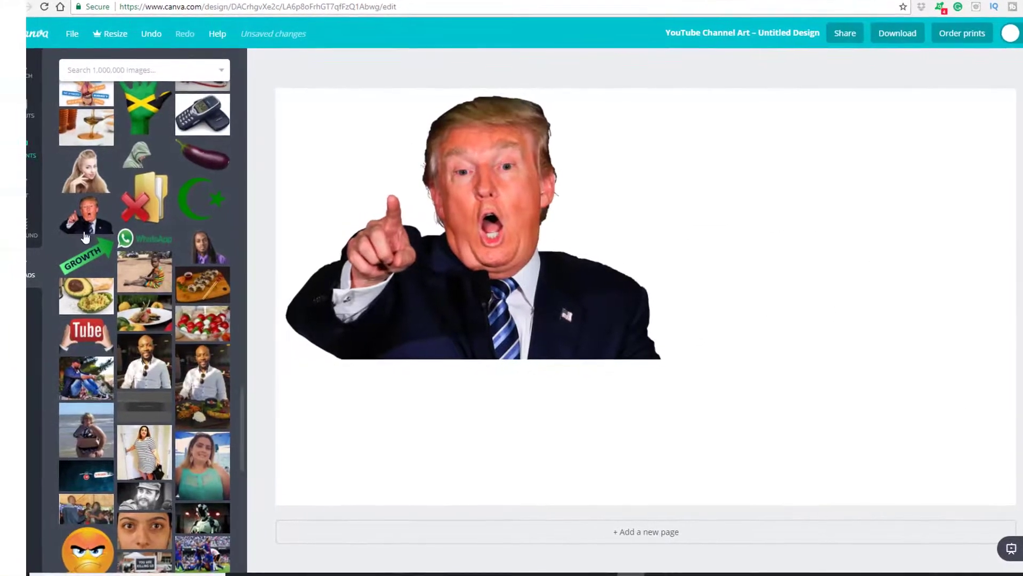
Add the Farm to Table text template, enlarge it, and place it right of the portrait
left_click(27, 195)
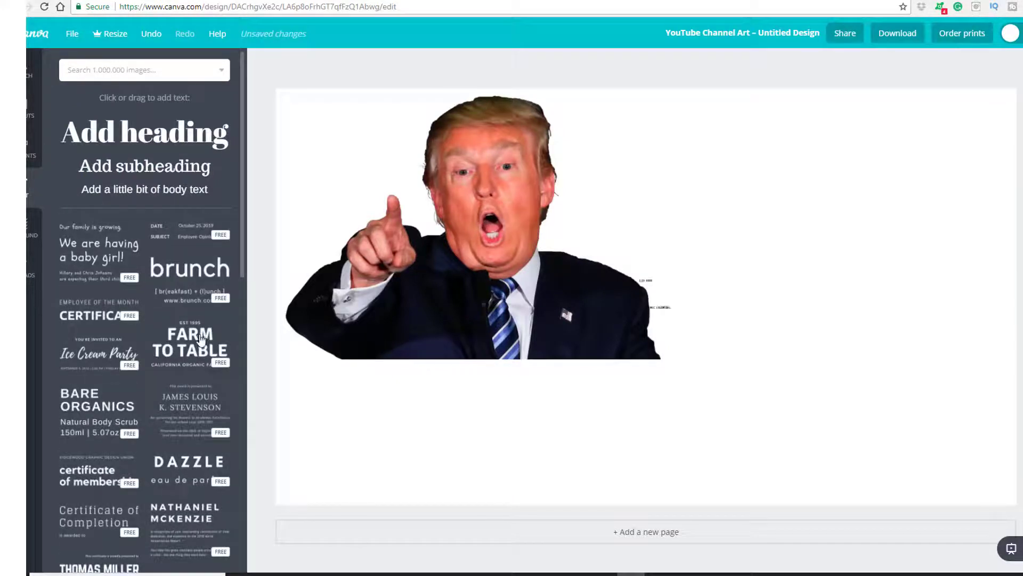
left_click_drag(200, 338, 649, 296)
left_click_drag(743, 280, 795, 268)
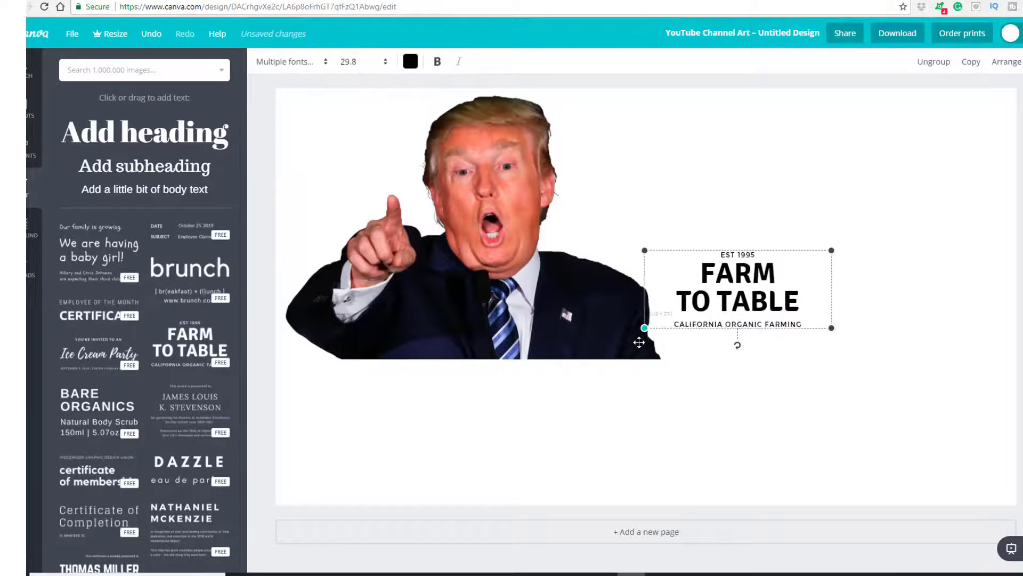
left_click_drag(827, 282, 853, 221)
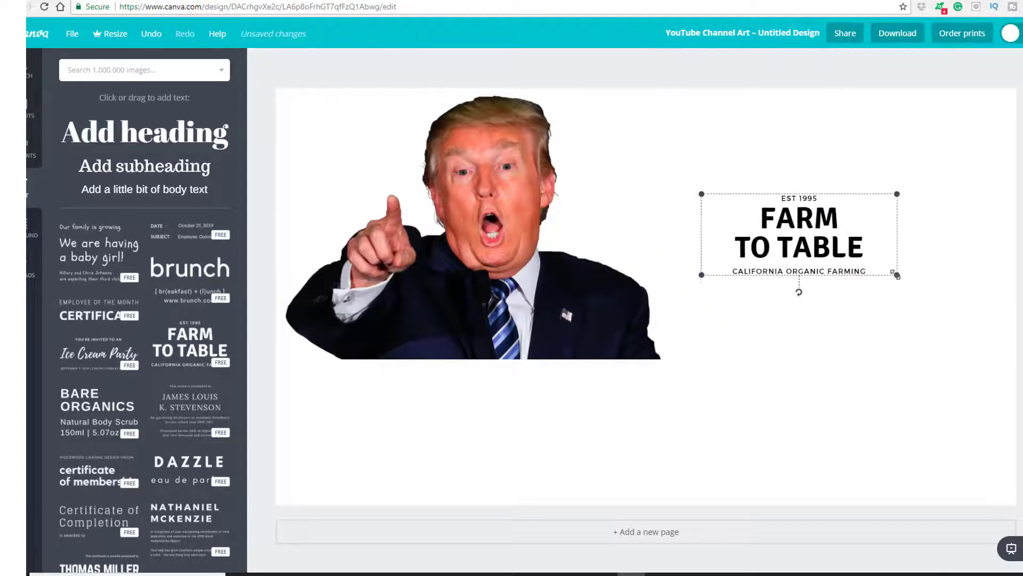
left_click_drag(898, 274, 963, 316)
left_click_drag(839, 259, 803, 246)
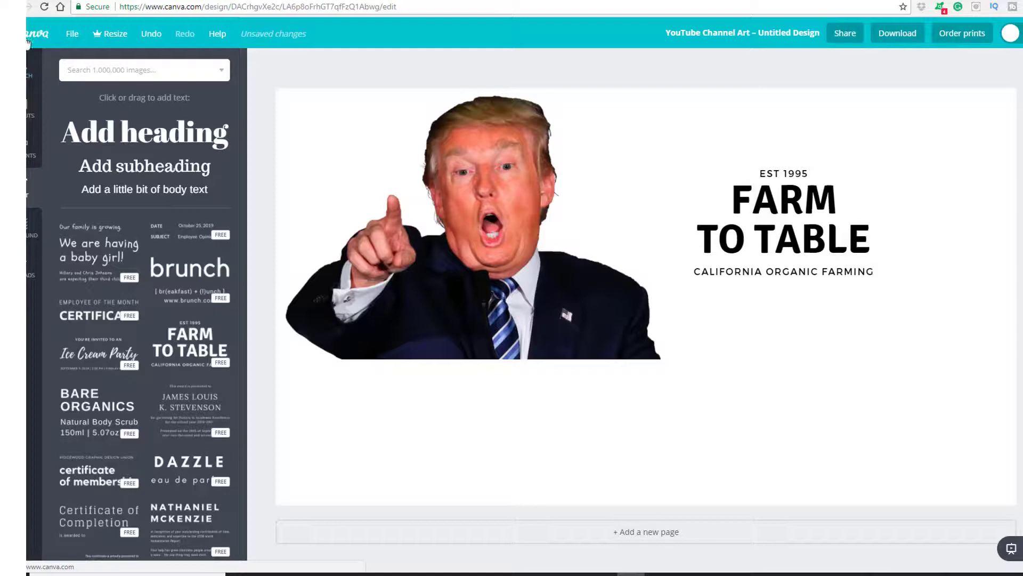
Bring back the Layouts panel listing Run Club and the other templates
left_click(26, 106)
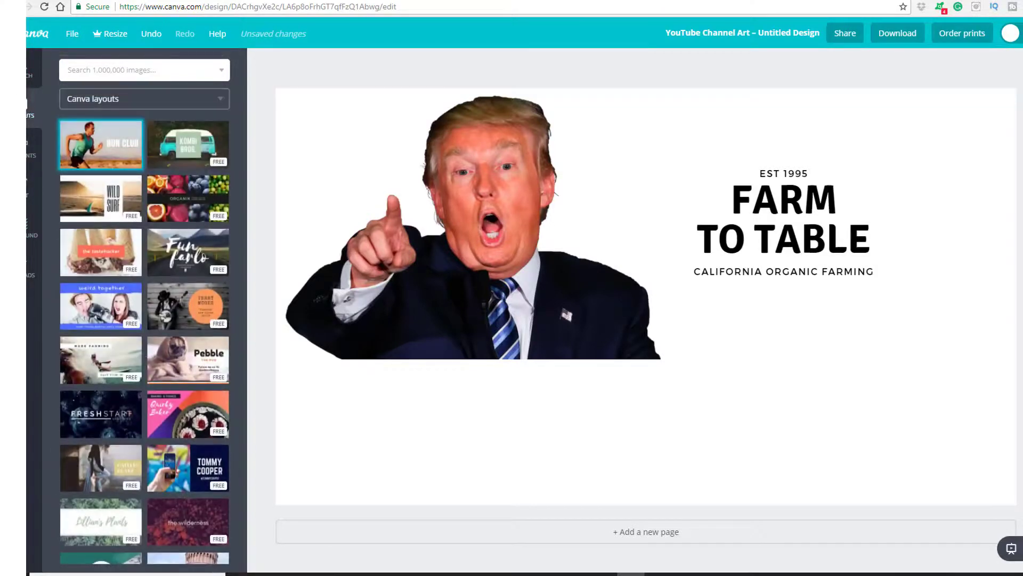